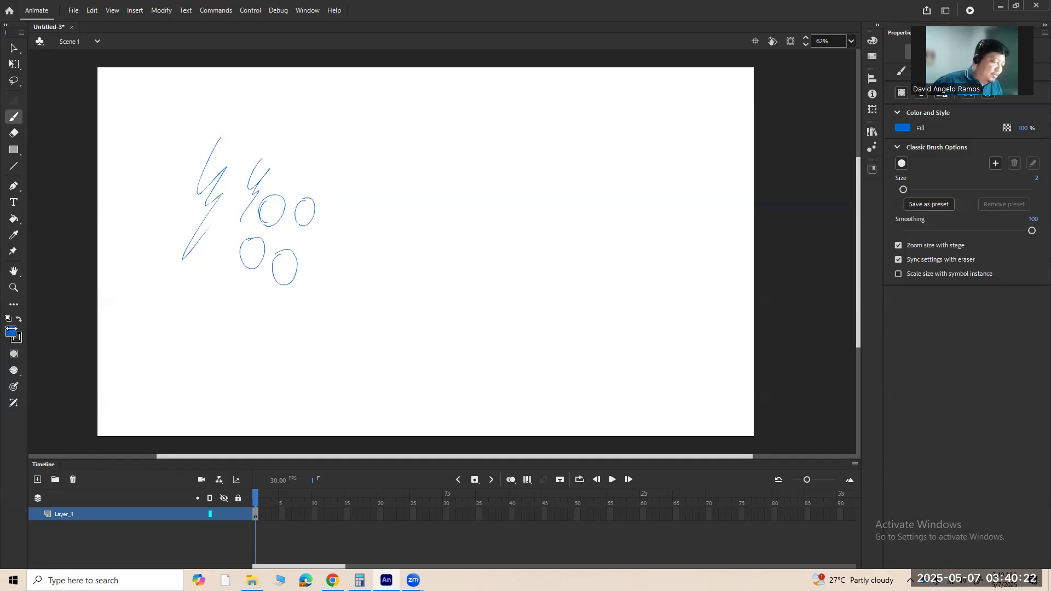
- Set the fill to green and paint thin zigzags and small ovals around the blue zigzags
left_click(11, 332)
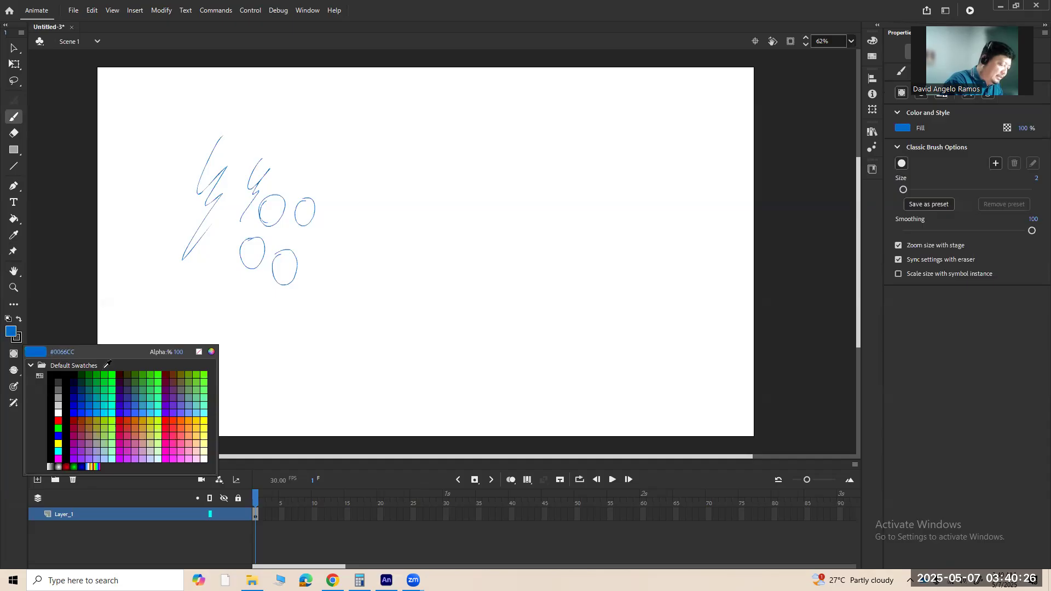
left_click(104, 375)
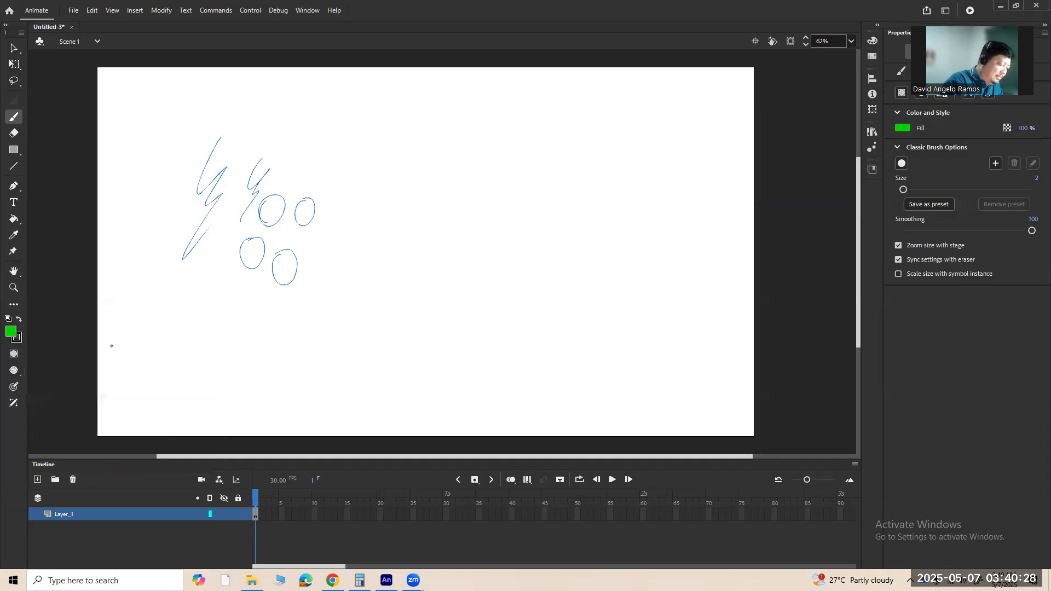
mouse_move(157, 255)
left_mouse_down()
mouse_move(150, 302)
mouse_move(180, 274)
mouse_move(189, 299)
mouse_move(202, 277)
mouse_move(206, 289)
left_mouse_up()
left_click_drag(218, 248, 230, 242)
left_click_drag(163, 189, 164, 191)
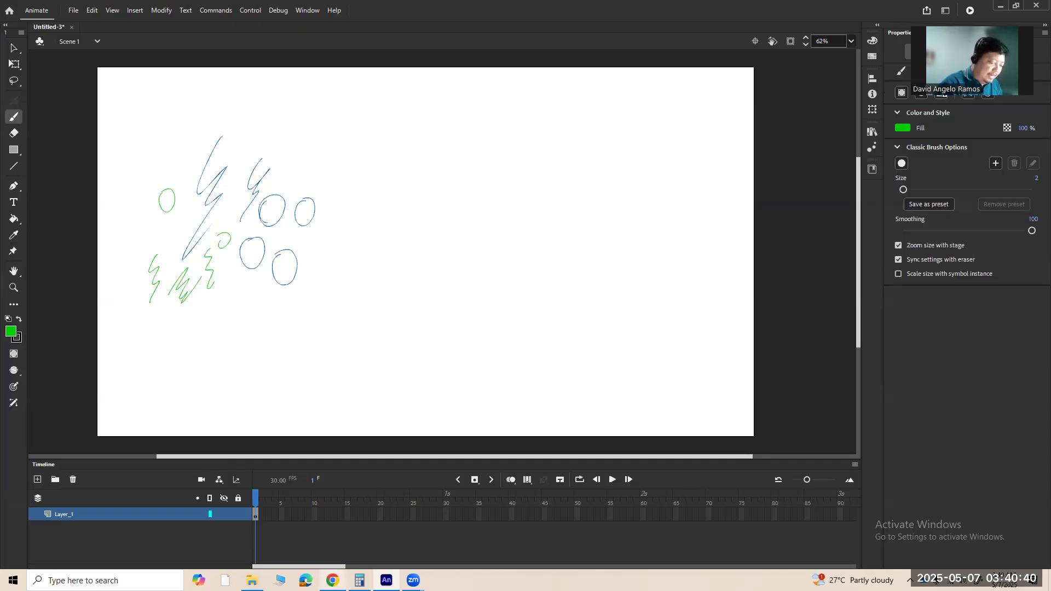
- Switch to the Canva presentation in Chrome, review the Drawing and Coloring Tools slide in full screen, and return to Animate
mouse_move(332, 580)
left_click(340, 549)
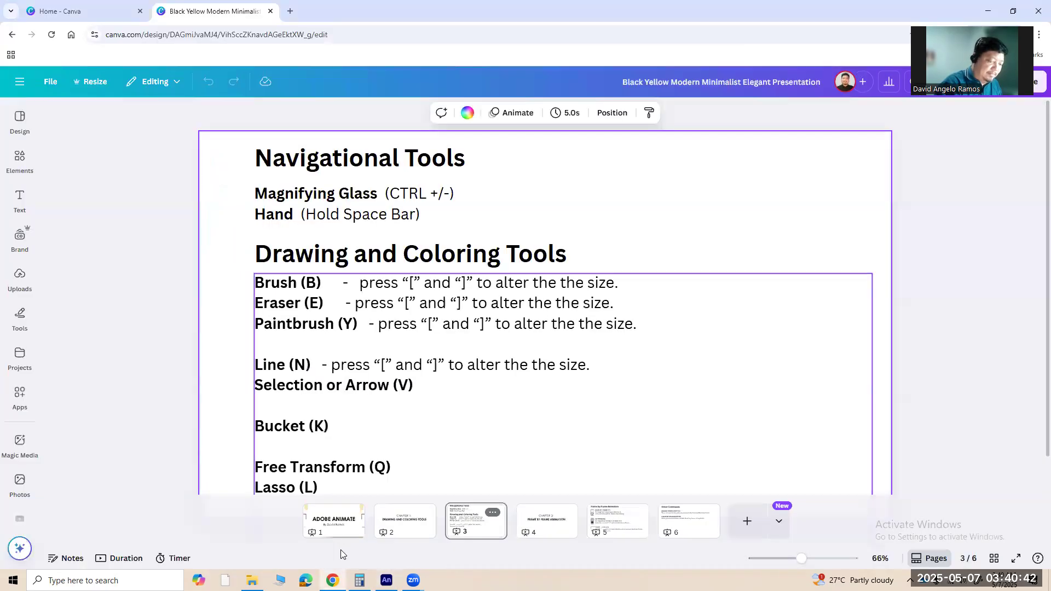
key("ctrl+alt+p")
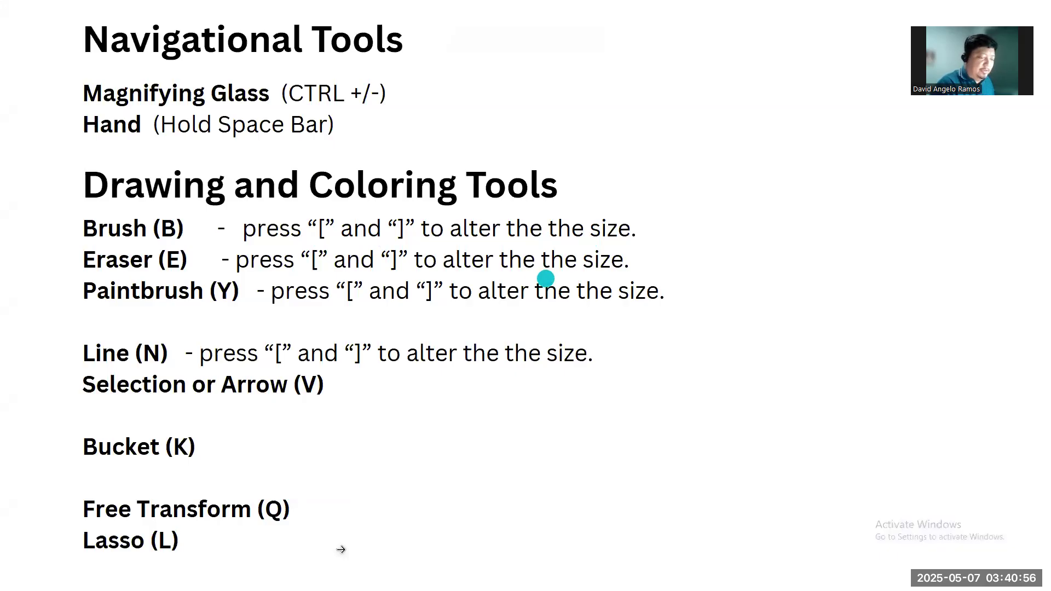
key("Escape")
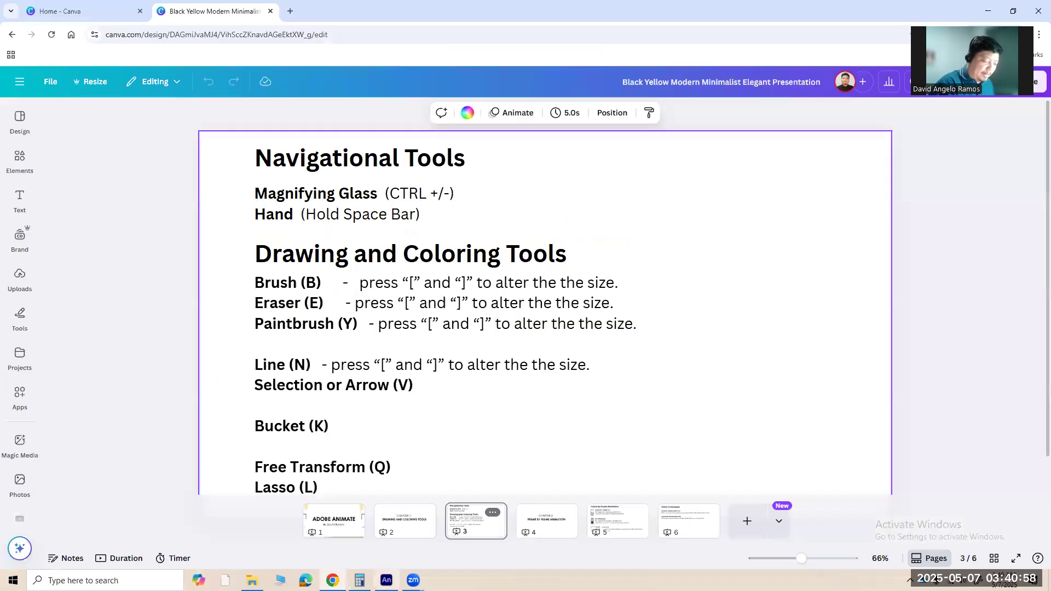
left_click(385, 580)
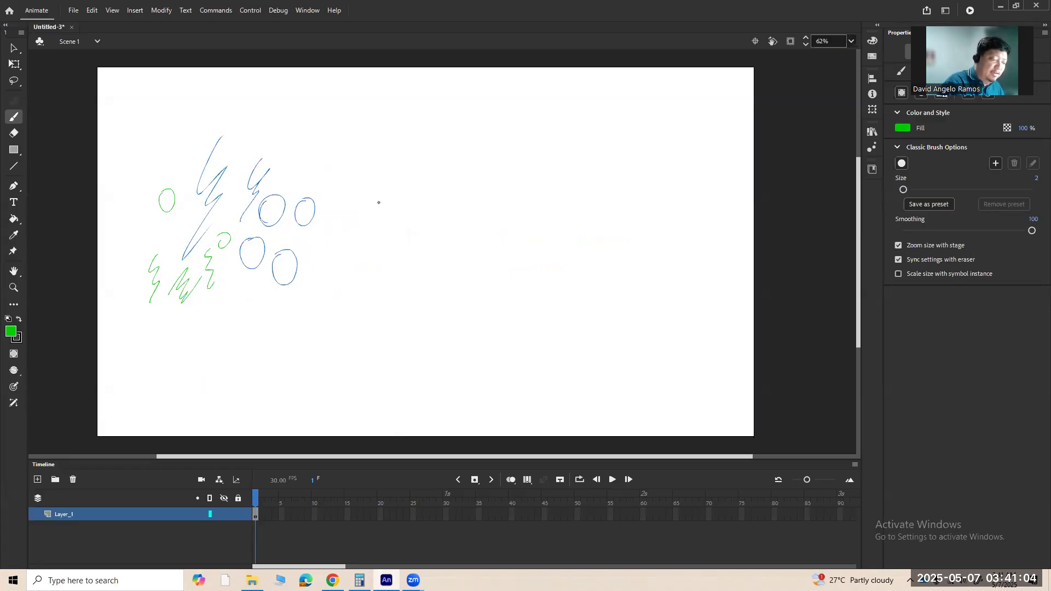
- Enlarge the brush to size 12 and paint three thick green zigzags beside the blue ovals
key("]")
key("]")
key("]")
key("]")
key("]")
key("]")
key("]")
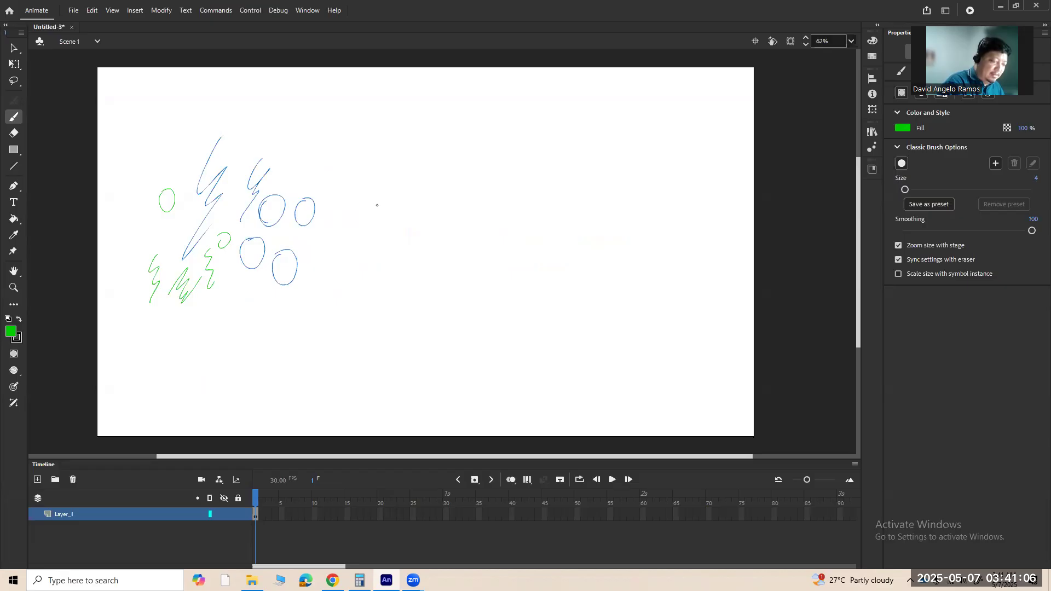
key("]")
key("]")
key("]")
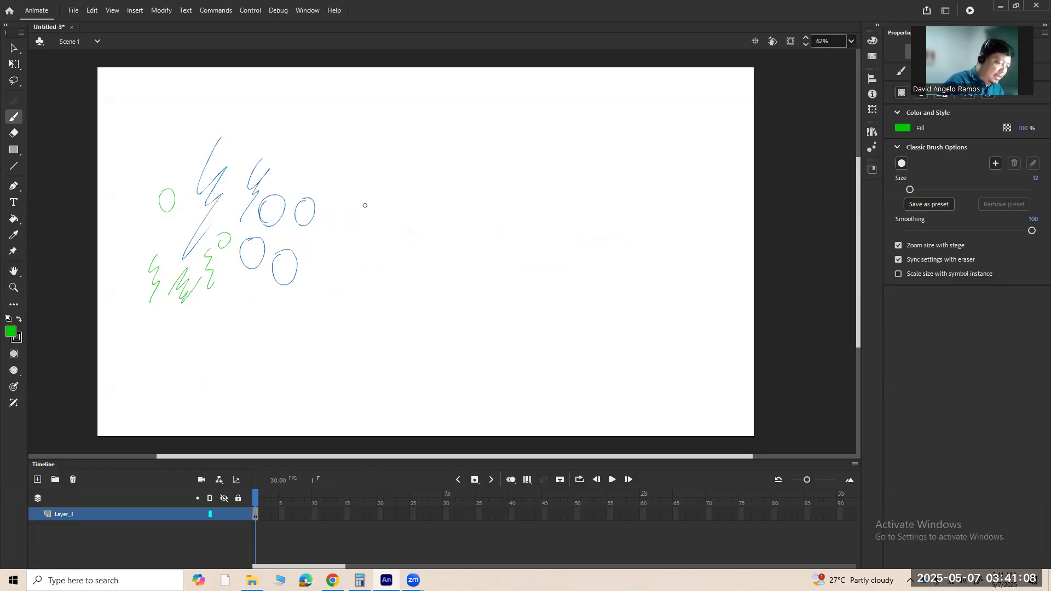
left_click_drag(364, 154, 327, 236)
key("bracketleft")
key("bracketleft")
mouse_move(376, 173)
left_mouse_down()
mouse_move(348, 236)
mouse_move(377, 218)
mouse_move(359, 247)
left_mouse_up()
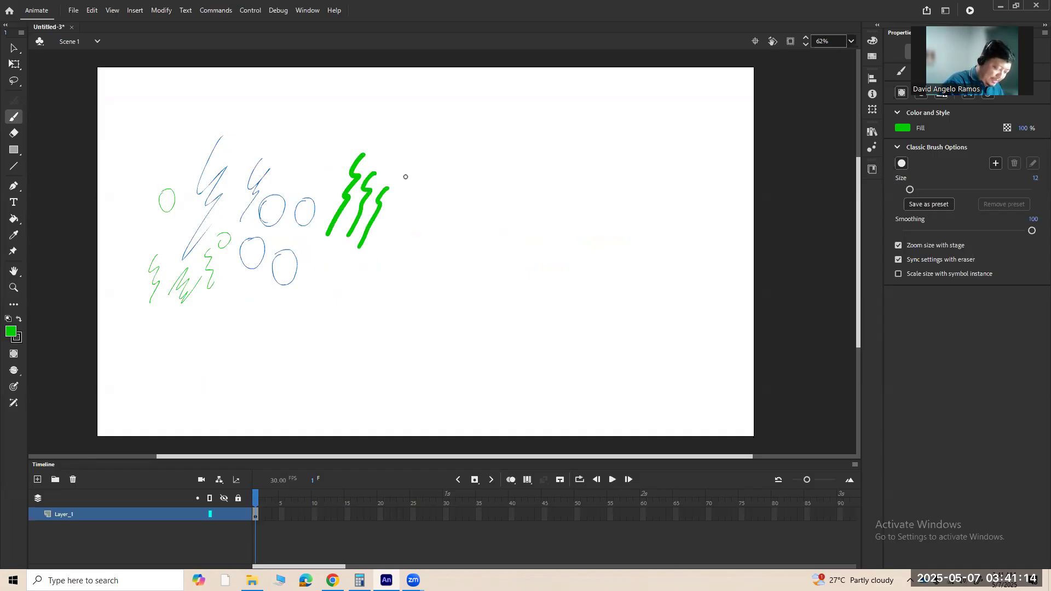
- Reduce the brush size in stages to 7 while painting thinner green zigzags around the thick ones
key("bracketleft")
key("bracketleft")
left_click_drag(411, 141, 390, 214)
left_click_drag(343, 125, 327, 185)
key("bracketleft")
key("bracketleft")
key("bracketleft")
left_click_drag(389, 114, 375, 164)
mouse_move(429, 135)
left_mouse_down()
mouse_move(407, 198)
mouse_move(415, 221)
mouse_move(390, 226)
left_mouse_up()
- Paint a group of green ovals below and beside the green zigzags with the size 7 brush
left_click_drag(352, 266, 350, 267)
mouse_move(420, 298)
left_mouse_down()
mouse_move(412, 260)
mouse_move(421, 295)
left_mouse_up()
left_click_drag(456, 226, 453, 226)
mouse_move(453, 182)
left_mouse_down()
mouse_move(437, 198)
mouse_move(441, 185)
left_mouse_up()
left_click_drag(465, 136, 444, 141)
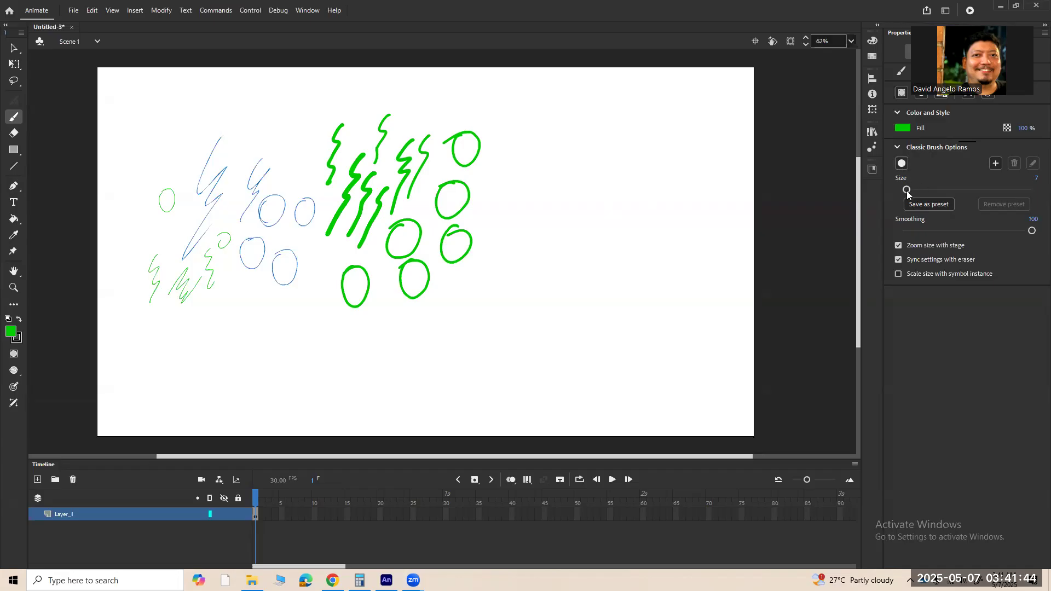
- Paint a green zigzag and oval at brush size 10, with a smaller set beneath them at size 6
left_click_drag(907, 190, 909, 190)
mouse_move(529, 131)
left_mouse_down()
mouse_move(510, 176)
mouse_move(529, 159)
mouse_move(535, 179)
left_mouse_up()
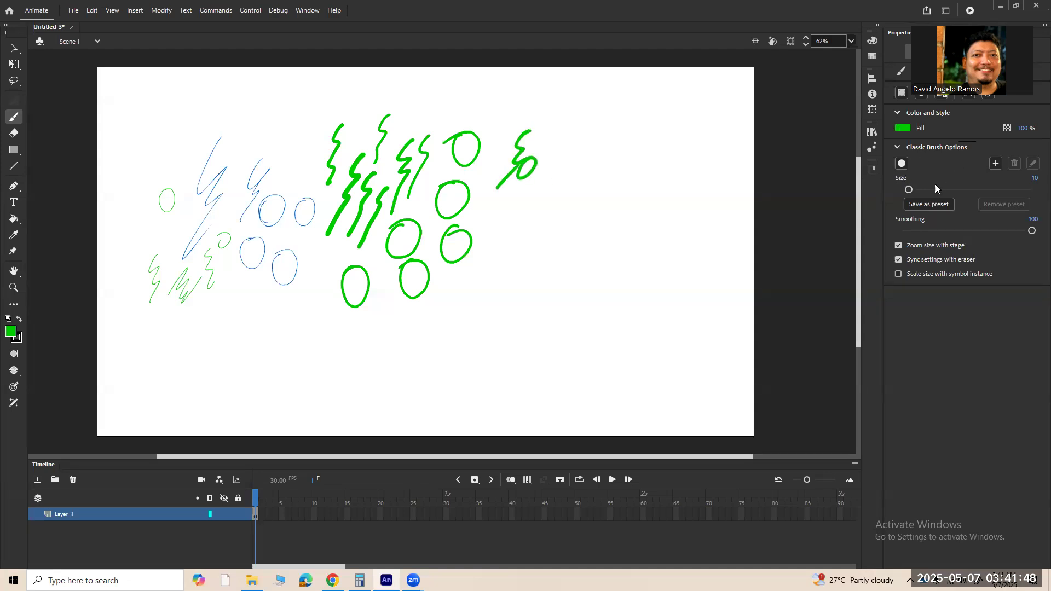
left_click_drag(909, 189, 905, 189)
mouse_move(527, 188)
left_mouse_down()
mouse_move(504, 223)
mouse_move(547, 192)
left_mouse_up()
- Set the brush size to 13 and paint thick green zigzags and ovals across the right half of the stage
left_click(1032, 178)
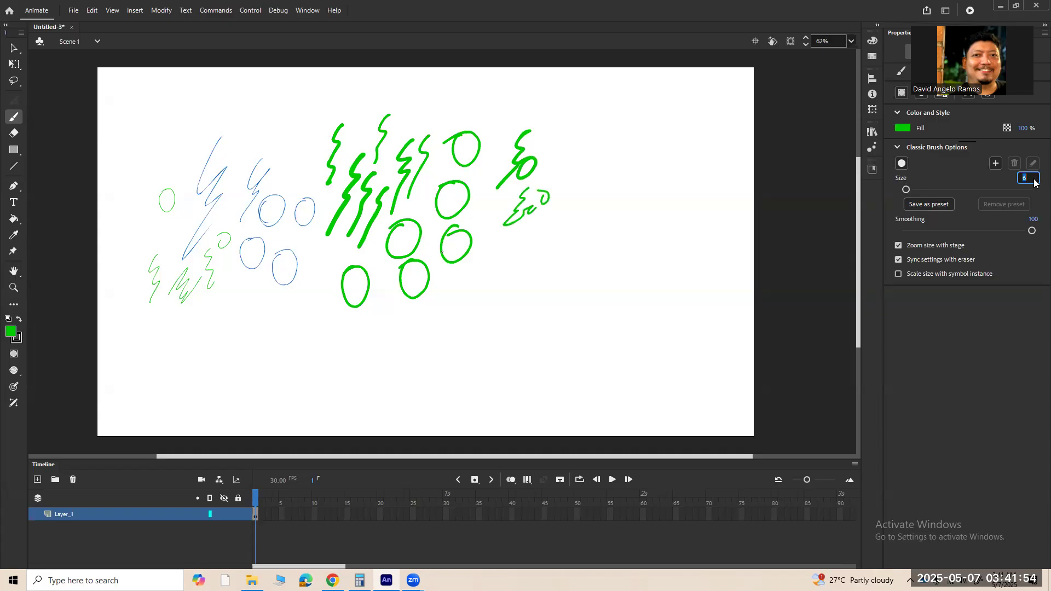
type("13")
key("Return")
left_click_drag(634, 138, 613, 187)
mouse_move(642, 163)
left_mouse_down()
mouse_move(650, 158)
mouse_move(633, 199)
left_mouse_up()
left_click_drag(593, 179, 596, 180)
mouse_move(582, 127)
left_mouse_down()
mouse_move(597, 134)
mouse_move(581, 126)
left_mouse_up()
left_click_drag(667, 130, 670, 127)
mouse_move(564, 219)
left_mouse_down()
mouse_move(554, 221)
mouse_move(565, 220)
left_mouse_up()
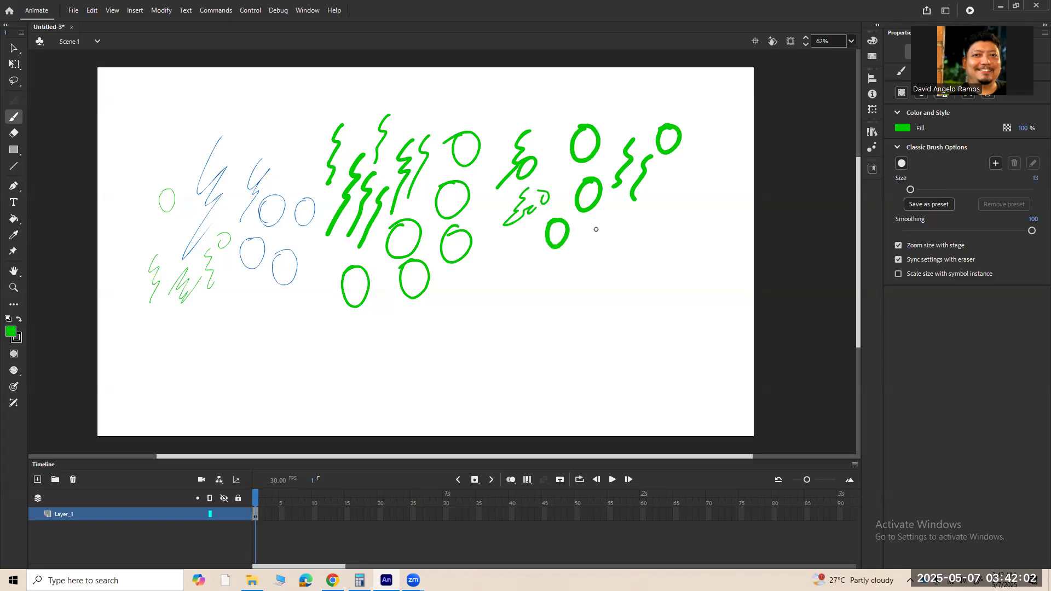
mouse_move(600, 223)
left_mouse_down()
mouse_move(649, 213)
mouse_move(682, 190)
left_mouse_up()
mouse_move(481, 255)
left_mouse_down()
mouse_move(489, 266)
mouse_move(475, 283)
left_mouse_up()
left_click_drag(522, 252, 497, 290)
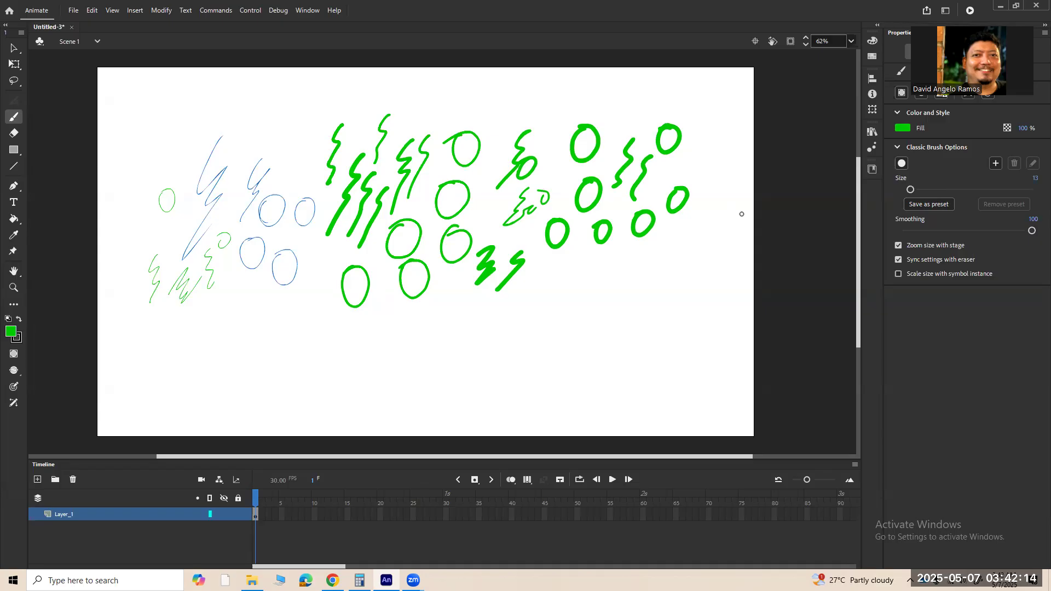
- Reduce the brush size to 10 and paint another green zigzag and several ovals below the existing ones
key("bracketleft")
mouse_move(530, 260)
left_mouse_down()
mouse_move(539, 293)
mouse_move(564, 272)
left_mouse_up()
mouse_move(457, 275)
left_mouse_down()
mouse_move(430, 294)
mouse_move(474, 305)
left_mouse_up()
left_click(476, 304)
left_click_drag(586, 276, 574, 278)
mouse_move(630, 256)
left_mouse_down()
mouse_move(621, 291)
mouse_move(636, 258)
left_mouse_up()
left_click_drag(515, 230, 514, 226)
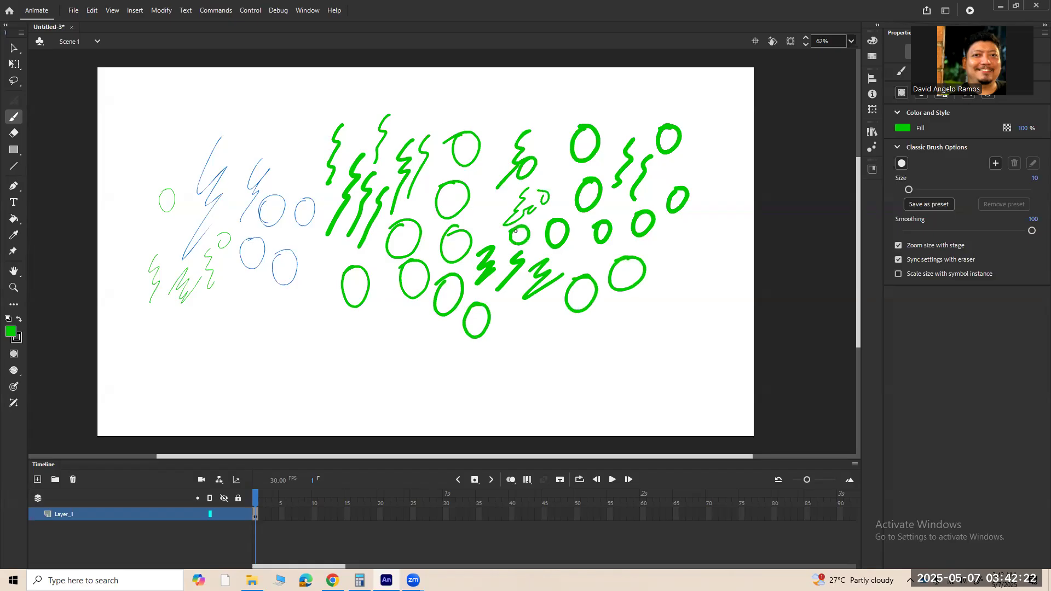
mouse_move(635, 294)
left_mouse_down()
mouse_move(634, 338)
mouse_move(620, 299)
left_mouse_up()
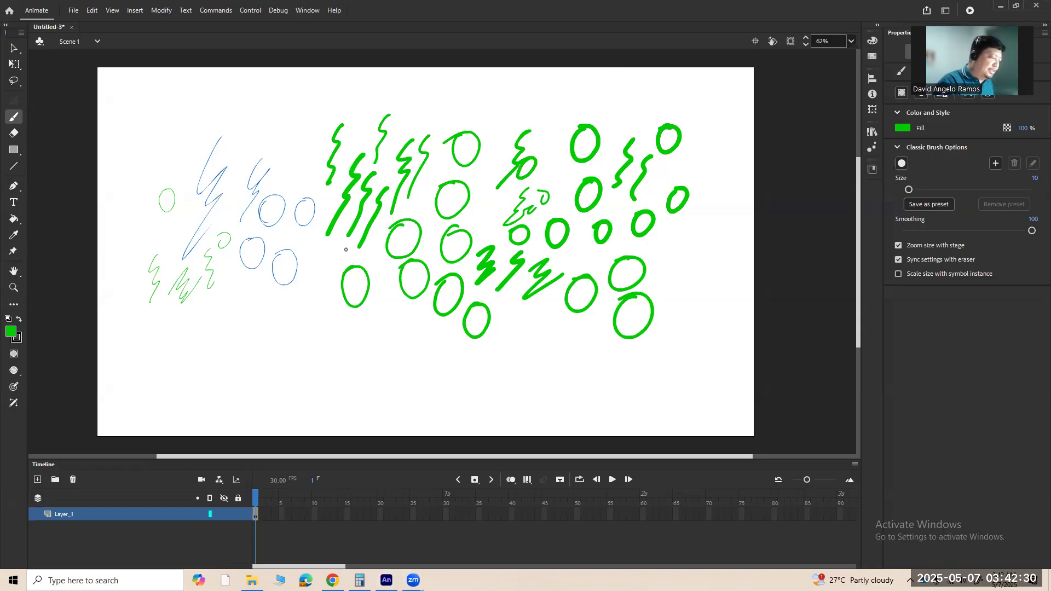
- Erase parts of the thinner green zigzags, nearby green ovals and the rightmost blue oval with the Eraser at size 10
left_click(16, 135)
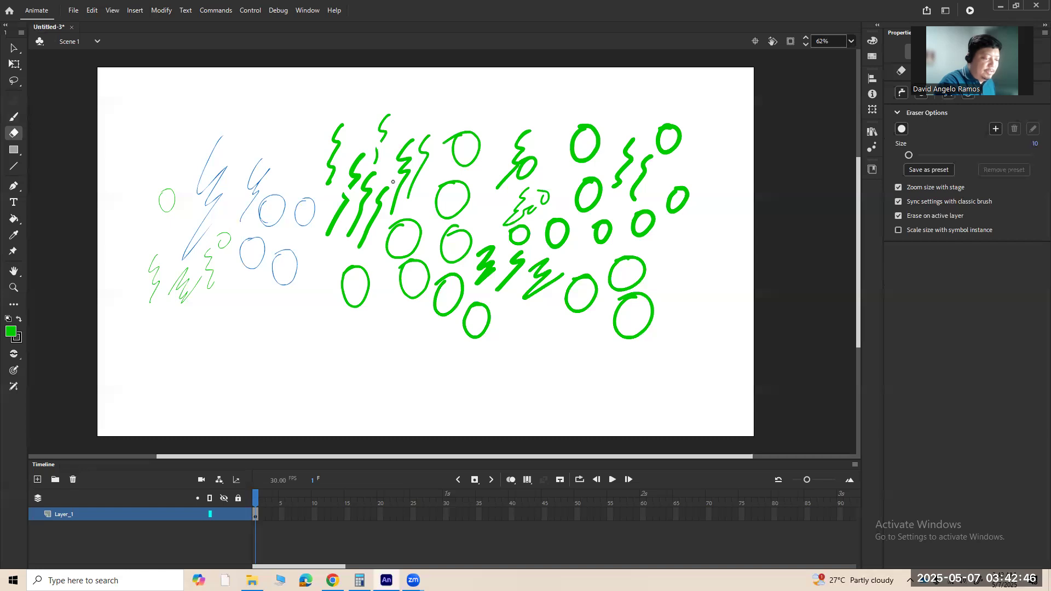
mouse_move(398, 157)
left_mouse_down()
mouse_move(407, 176)
mouse_move(416, 146)
mouse_move(393, 213)
left_mouse_up()
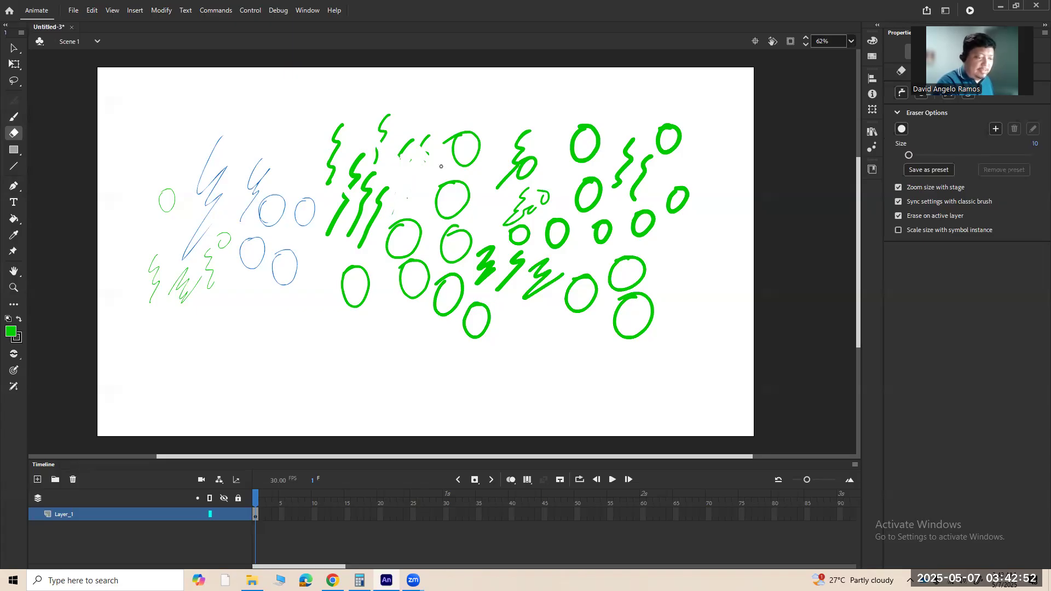
left_click_drag(398, 208, 400, 210)
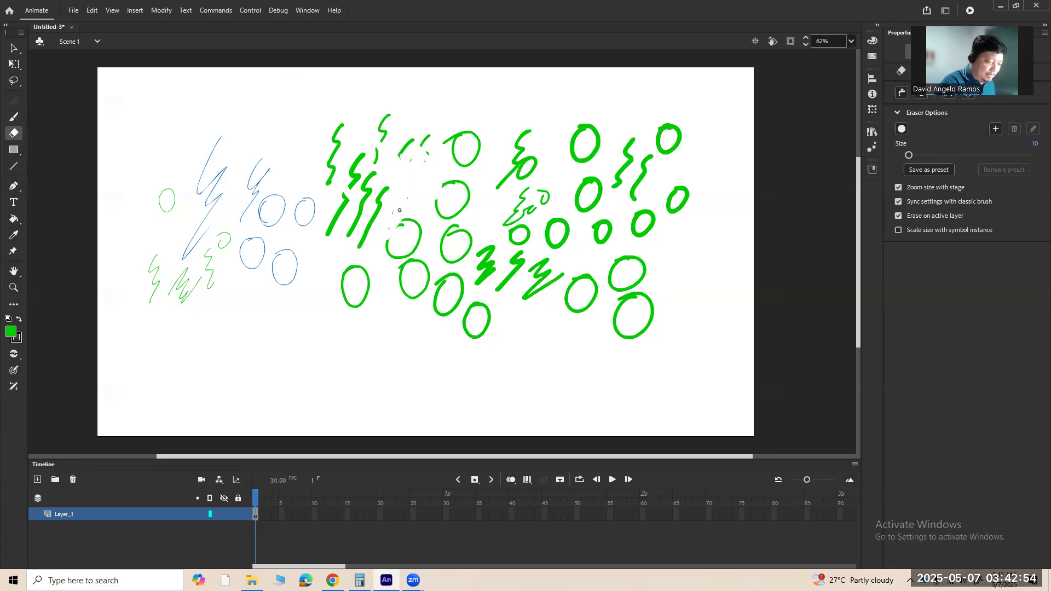
left_click_drag(315, 212, 301, 224)
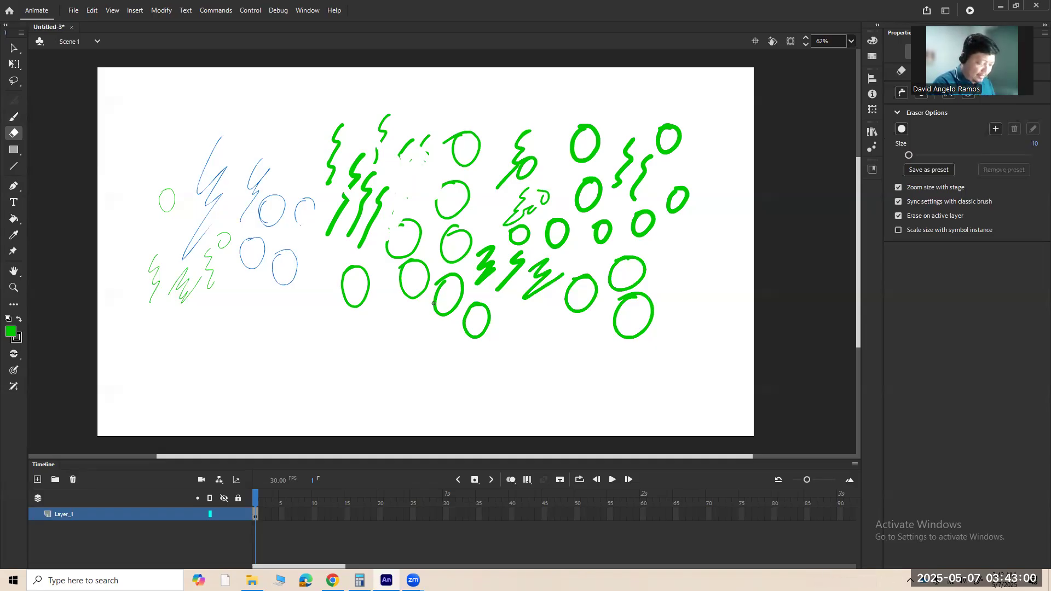
- Enlarge the eraser to size 14 and erase the left side of the thick green oval near the top
key("bracketright")
key("bracketright")
key("bracketright")
key("bracketright")
key("bracketright")
key("bracketright")
key("bracketright")
key("bracketright")
key("bracketright")
key("bracketright")
key("bracketright")
key("bracketright")
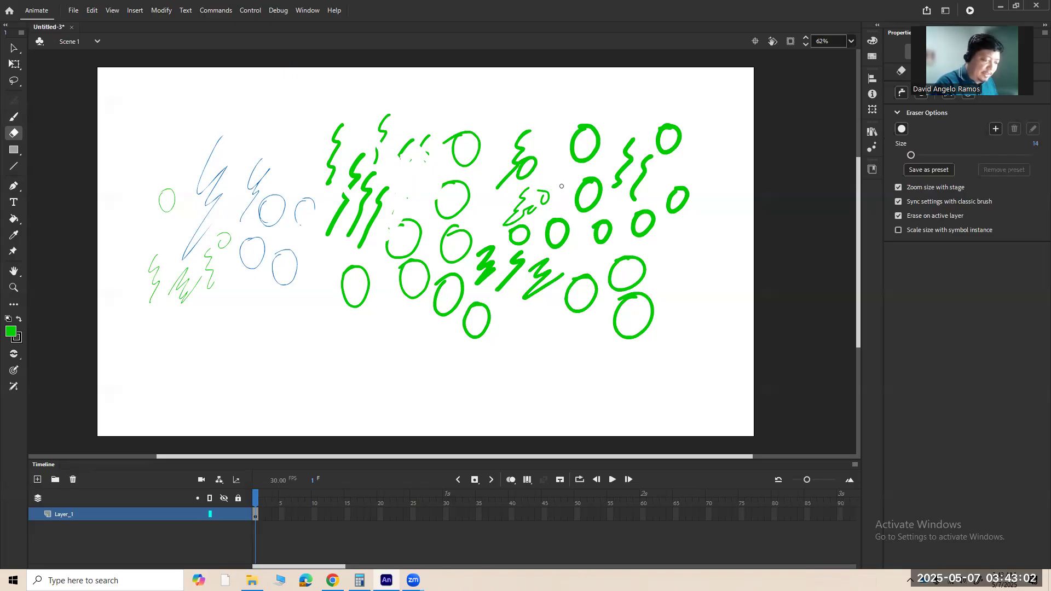
left_click_drag(575, 127, 572, 154)
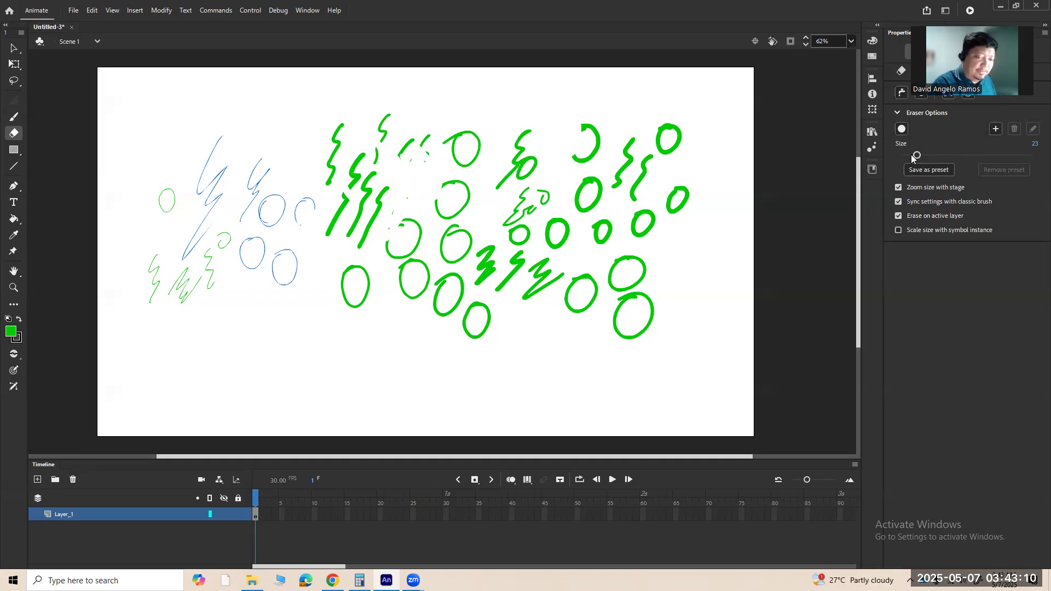
- Enlarge the eraser in stages to 27 and 39 while erasing through the upper green ovals and zigzags
key("bracketright")
key("bracketright")
key("bracketright")
key("bracketright")
key("bracketright")
key("bracketright")
key("bracketright")
key("bracketright")
key("bracketright")
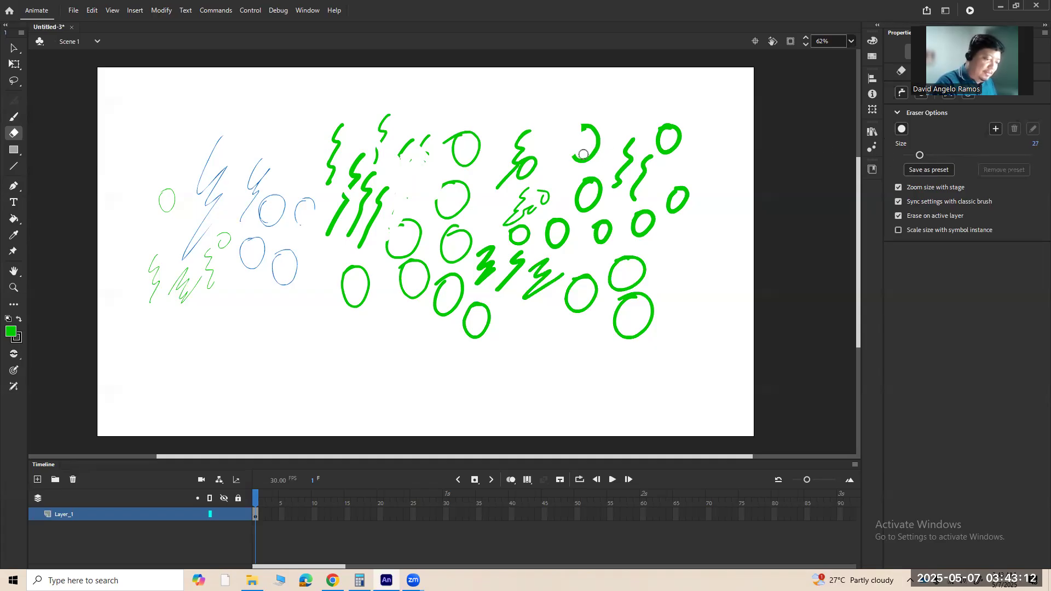
mouse_move(573, 144)
left_mouse_down()
mouse_move(583, 171)
mouse_move(513, 168)
left_mouse_up()
mouse_move(458, 137)
left_mouse_down()
mouse_move(407, 135)
mouse_move(376, 122)
left_mouse_up()
key("bracketright")
key("bracketright")
key("bracketright")
key("bracketright")
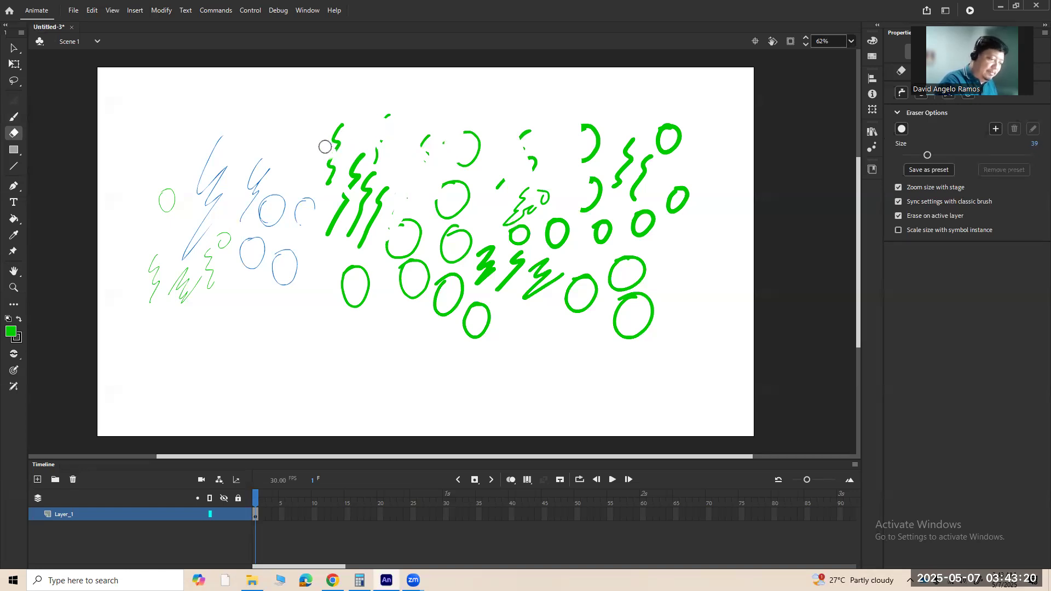
- Reduce the eraser size in stages to 12 while erasing through the leftmost thick green zigzags and the blue shapes
key("bracketleft")
key("bracketleft")
key("bracketleft")
key("bracketleft")
key("bracketleft")
key("bracketleft")
key("bracketleft")
key("bracketleft")
key("bracketleft")
key("bracketleft")
key("bracketleft")
key("bracketleft")
key("bracketleft")
key("bracketleft")
key("bracketleft")
key("bracketleft")
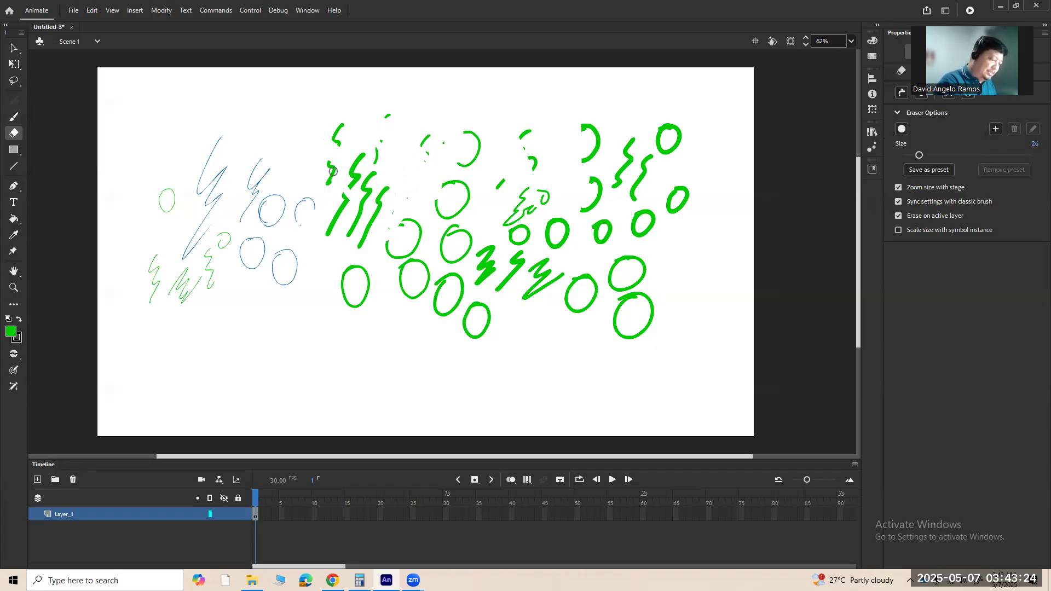
key("bracketleft")
key("bracketleft")
key("bracketleft")
key("bracketleft")
mouse_move(331, 203)
left_mouse_down()
mouse_move(345, 291)
mouse_move(299, 197)
mouse_move(246, 195)
left_mouse_up()
key("bracketleft")
key("bracketleft")
key("bracketleft")
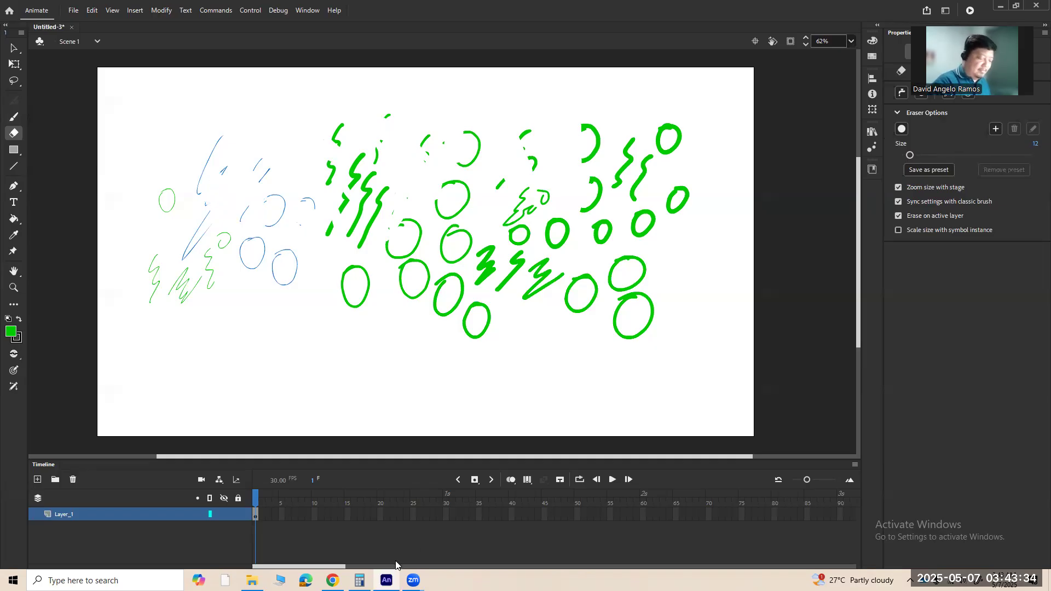
- Switch to the Canva presentation in Chrome and review the drawing tool shortcuts slide in full screen
left_click(332, 580)
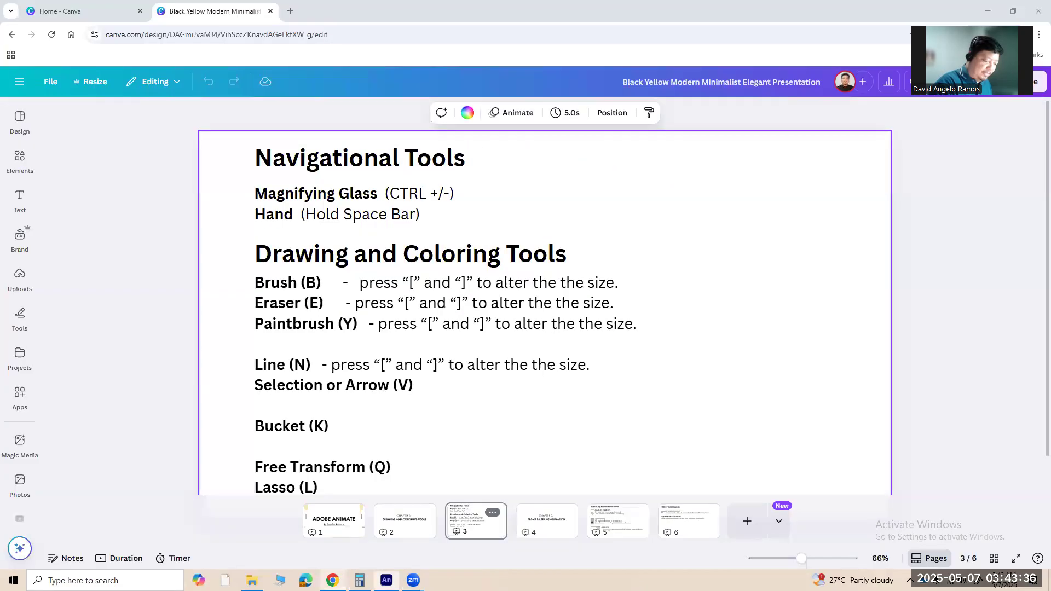
left_click(1015, 558)
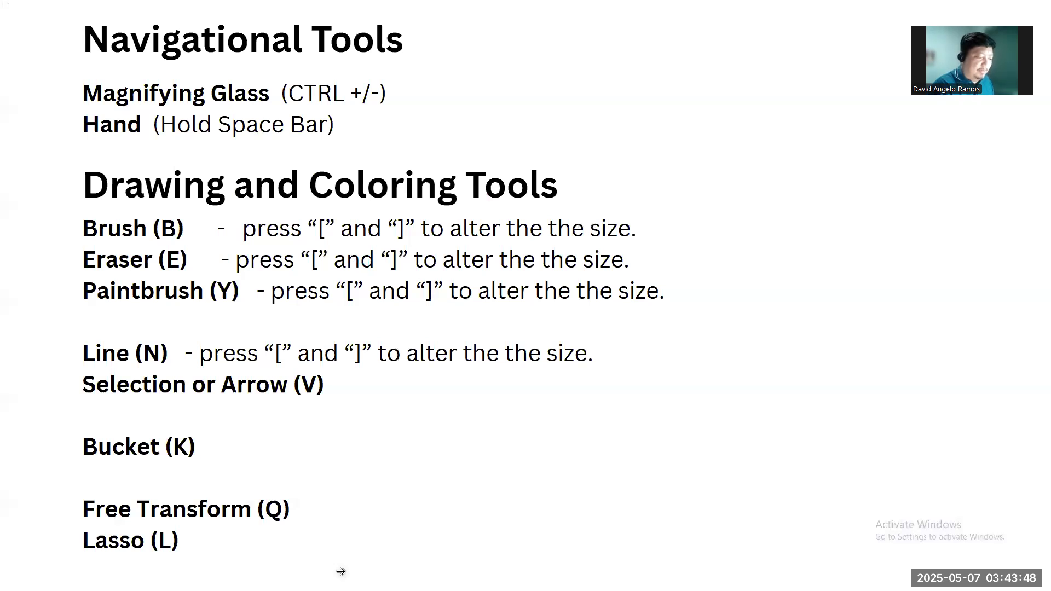
key("Escape")
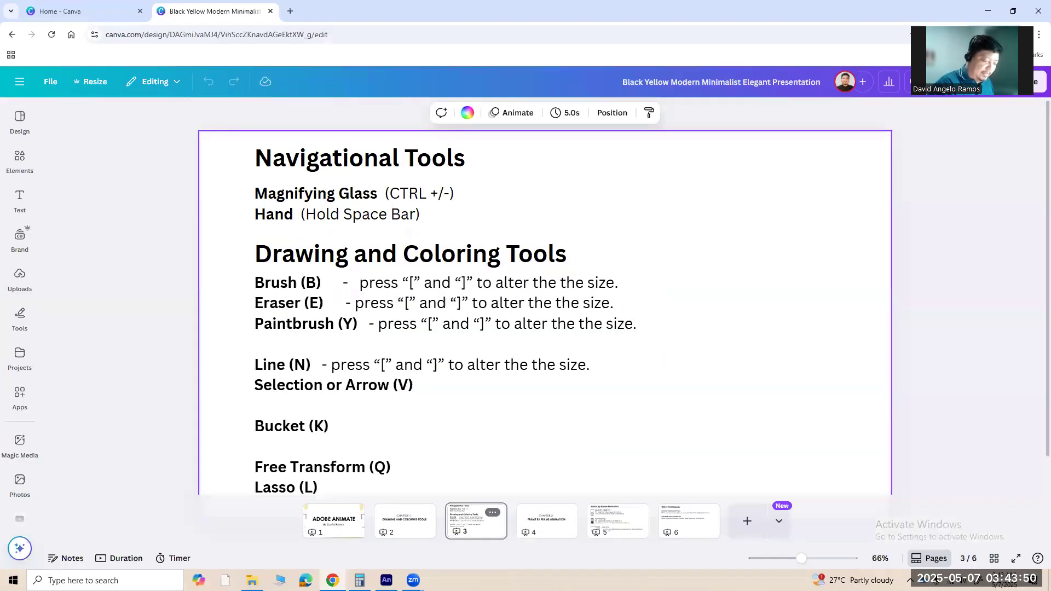
- Return to Animate and erase the left edges of the two stacked green ovals near the stage's middle
left_click(387, 580)
left_click_drag(461, 228, 448, 231)
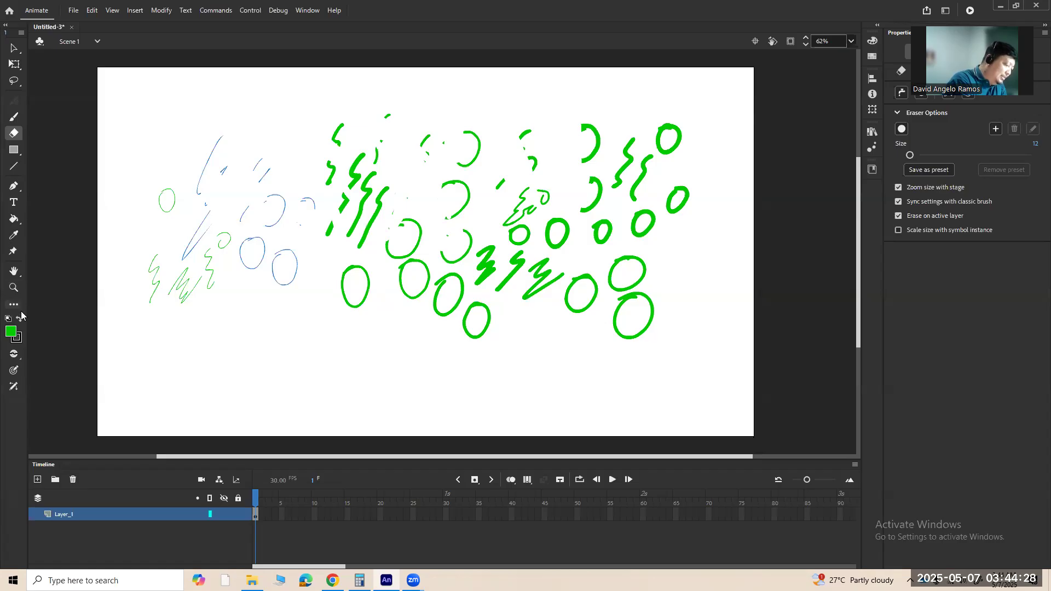
- Add the Paint Brush Tool to the toolbar and draw a black zigzag above the blue shapes and four black ovals below them
left_click(14, 304)
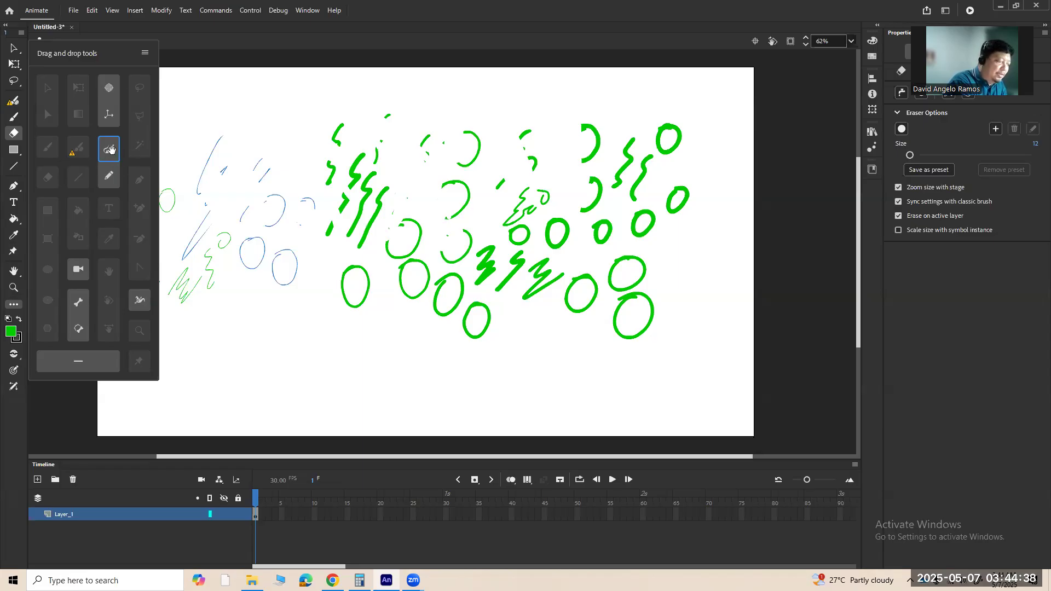
left_click_drag(110, 150, 15, 116)
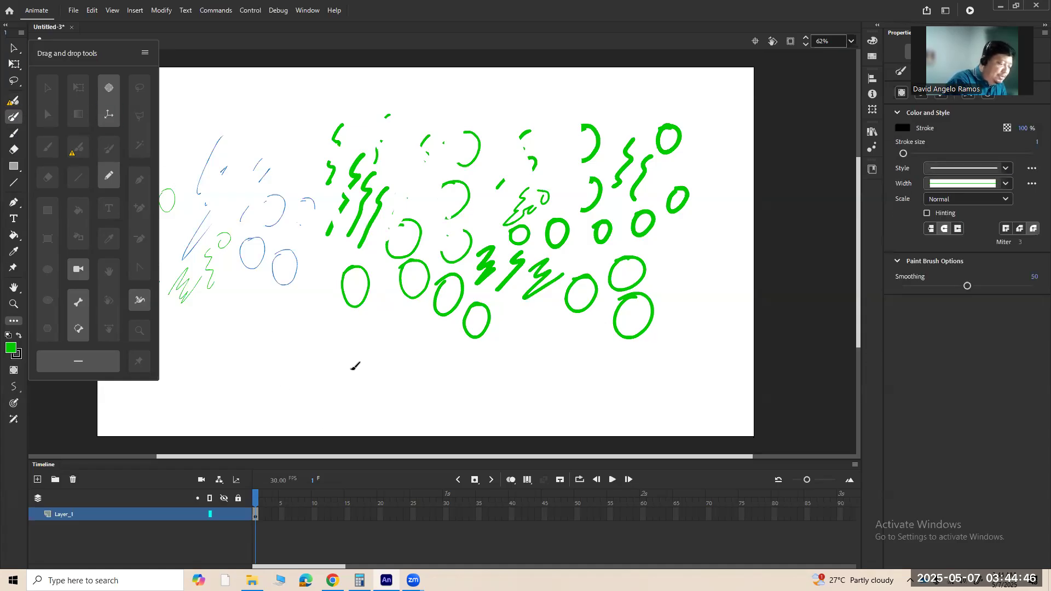
left_click(13, 321)
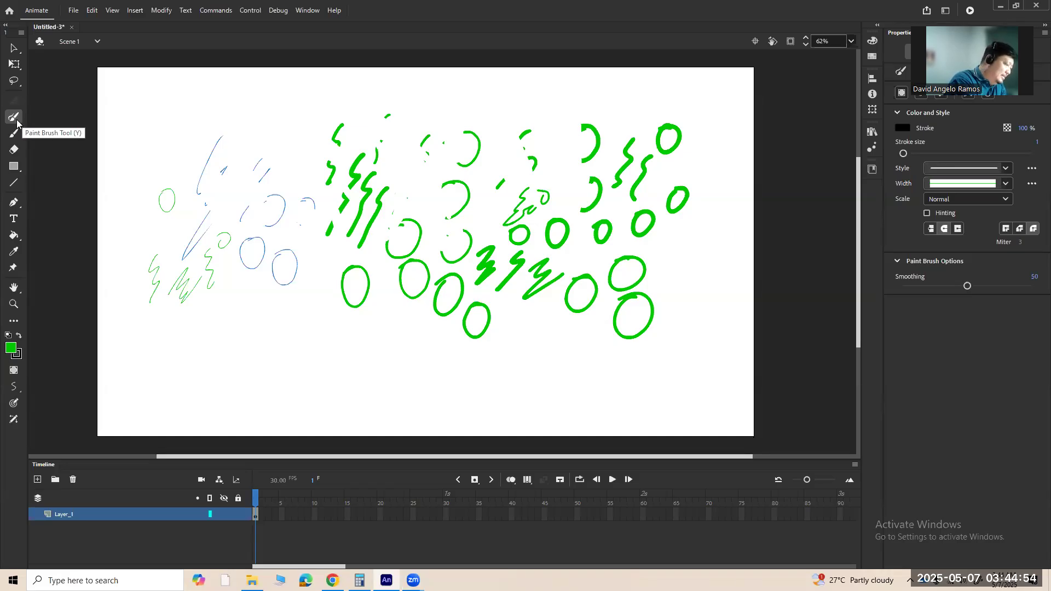
mouse_move(277, 127)
left_mouse_down()
mouse_move(292, 124)
mouse_move(282, 145)
mouse_move(307, 155)
left_mouse_up()
mouse_move(254, 303)
left_mouse_down()
mouse_move(277, 342)
mouse_move(290, 323)
mouse_move(352, 333)
left_mouse_up()
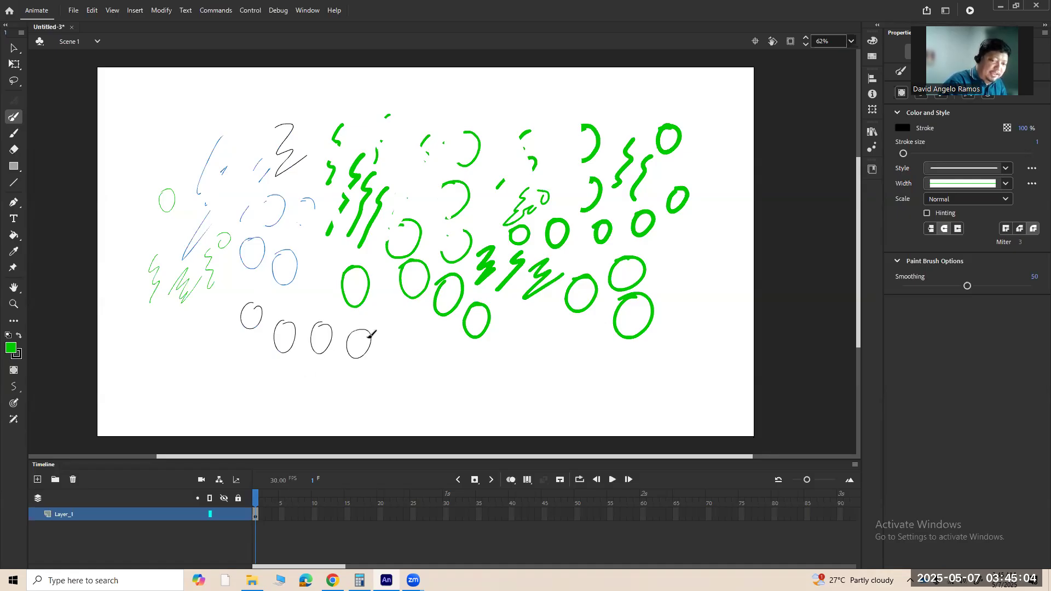
- Change the Paint Brush stroke colour to blue and draw five ovals below the row of black ovals
left_click(19, 356)
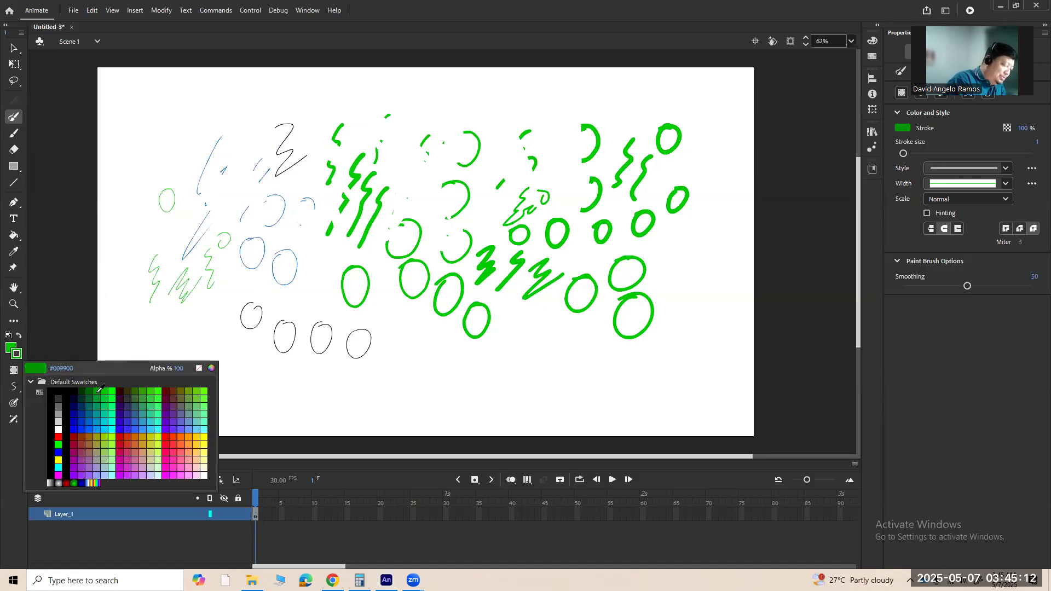
left_click(91, 424)
mouse_move(201, 332)
left_mouse_down()
mouse_move(267, 372)
mouse_move(255, 346)
left_mouse_up()
mouse_move(346, 362)
left_mouse_down()
mouse_move(388, 390)
mouse_move(375, 361)
left_mouse_up()
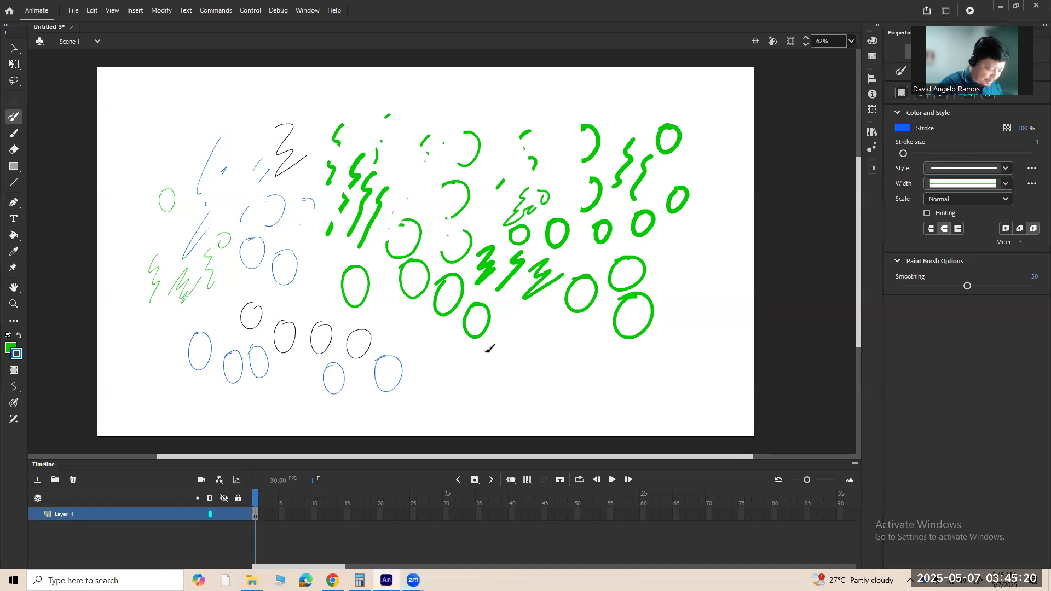
- Increase the stroke size to 10 and paint diagonal blue strokes to the right of the blue ovals
key("bracketright")
key("bracketright")
key("bracketright")
key("bracketright")
key("bracketright")
key("bracketright")
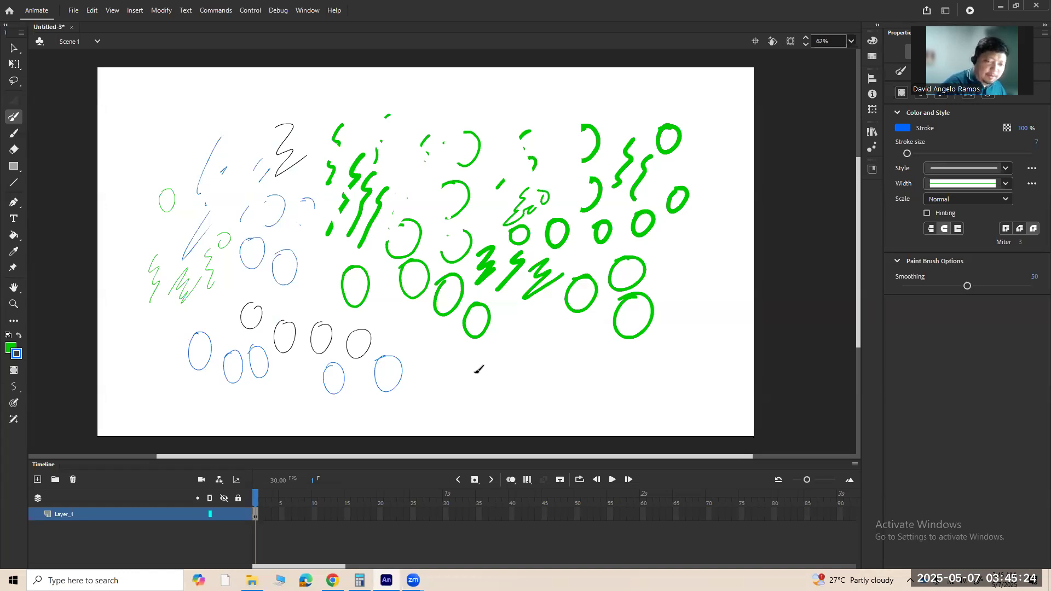
key("bracketright")
key("bracketright")
key("bracketright")
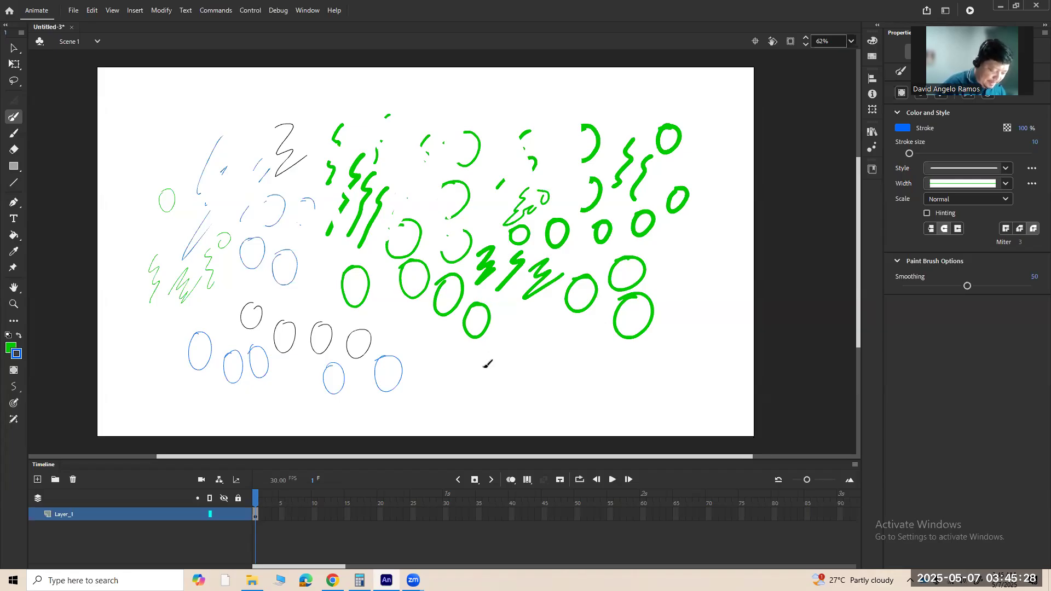
mouse_move(426, 380)
left_mouse_down()
mouse_move(505, 342)
mouse_move(477, 386)
mouse_move(535, 336)
left_mouse_up()
- Raise the stroke size to 13 and then 16, and paint a thick blue hook and zigzag beside the diagonal strokes
key("bracketright")
key("bracketright")
key("bracketright")
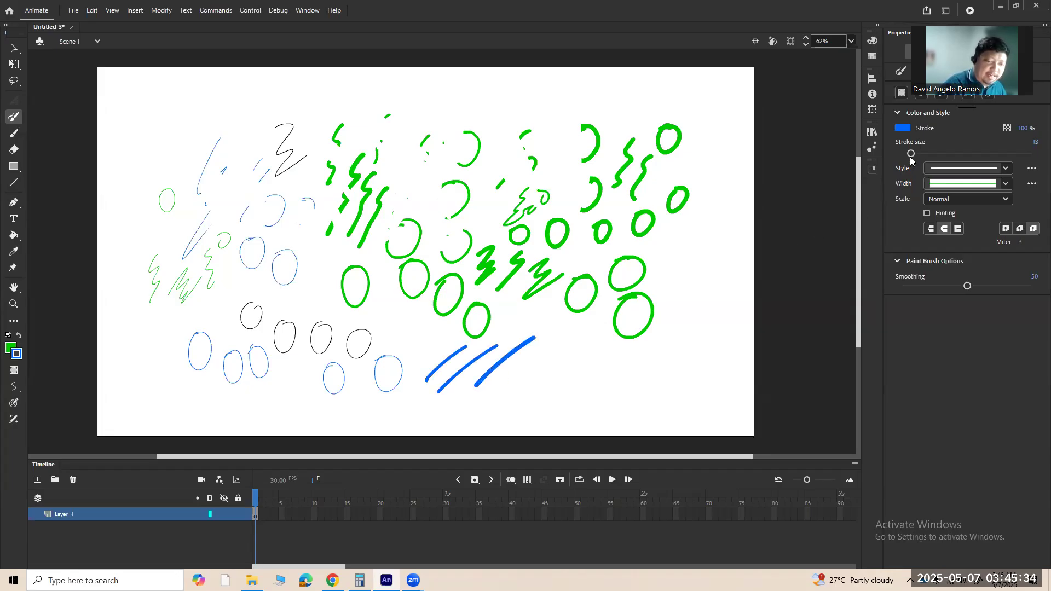
left_click_drag(911, 154, 913, 154)
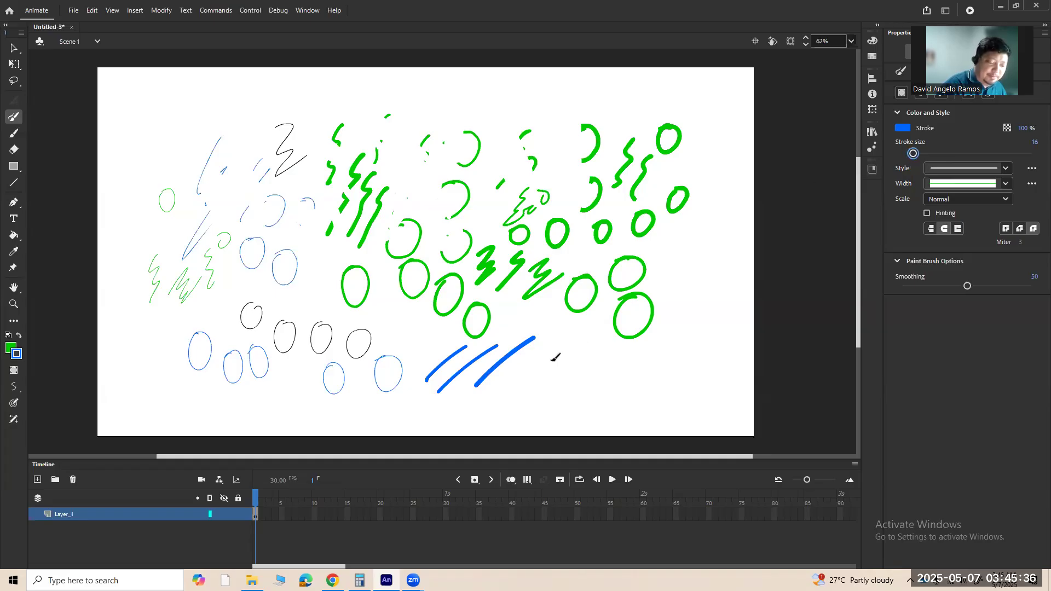
mouse_move(524, 362)
left_mouse_down()
mouse_move(555, 350)
mouse_move(575, 368)
mouse_move(523, 408)
left_mouse_up()
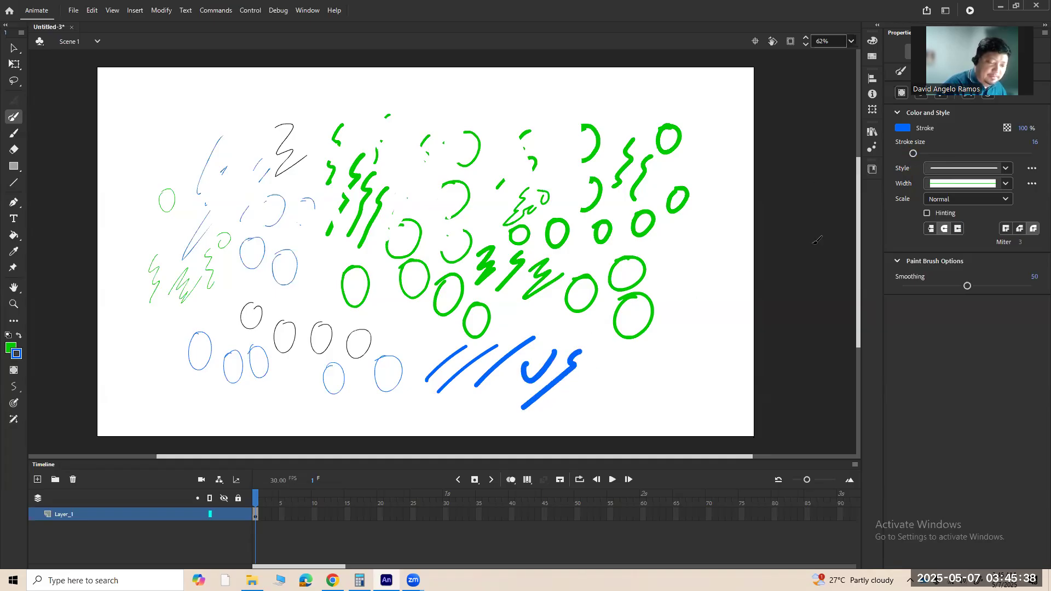
- Reduce the stroke size in stages while painting more blue strokes around and between the existing shapes across the stage
left_click_drag(913, 154, 911, 155)
mouse_move(610, 342)
left_mouse_down()
mouse_move(586, 387)
mouse_move(647, 357)
left_mouse_up()
left_click_drag(420, 326, 425, 329)
key("bracketleft")
key("bracketleft")
mouse_move(417, 175)
left_mouse_down()
mouse_move(415, 191)
mouse_move(420, 176)
left_mouse_up()
key("bracketleft")
key("bracketleft")
mouse_move(514, 110)
left_mouse_down()
mouse_move(501, 122)
mouse_move(514, 111)
left_mouse_up()
left_click_drag(579, 94, 581, 99)
left_click_drag(607, 100, 604, 101)
left_click_drag(572, 267, 595, 258)
left_click_drag(510, 328, 571, 310)
mouse_move(382, 304)
left_mouse_down()
mouse_move(374, 312)
mouse_move(390, 329)
left_mouse_up()
left_click_drag(324, 265, 310, 302)
left_click_drag(262, 274, 274, 290)
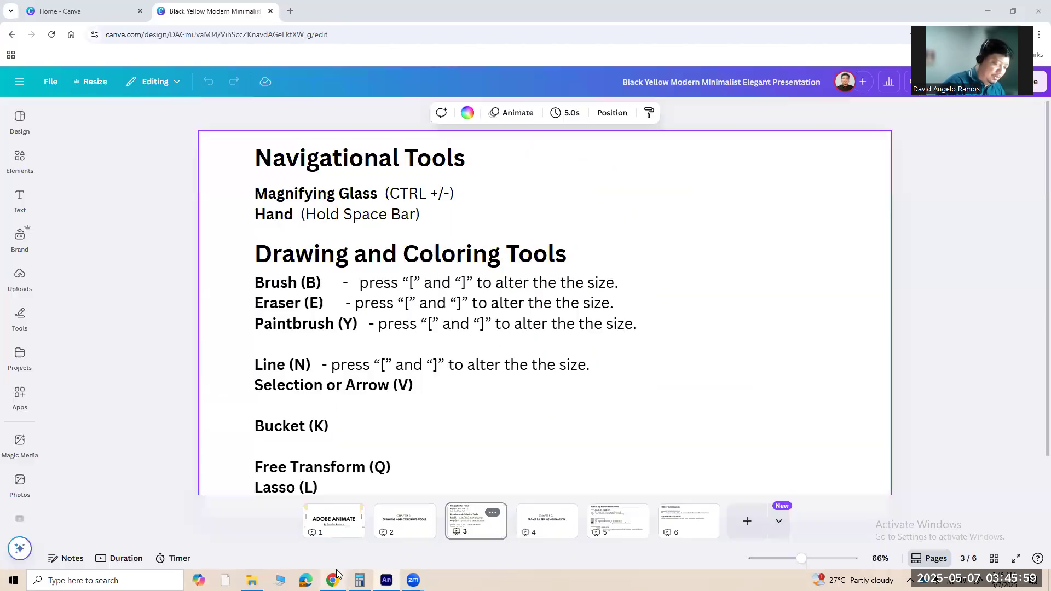
- Switch to the Canva presentation in Chrome and show the drawing and coloring tools slide in full screen
left_click(335, 577)
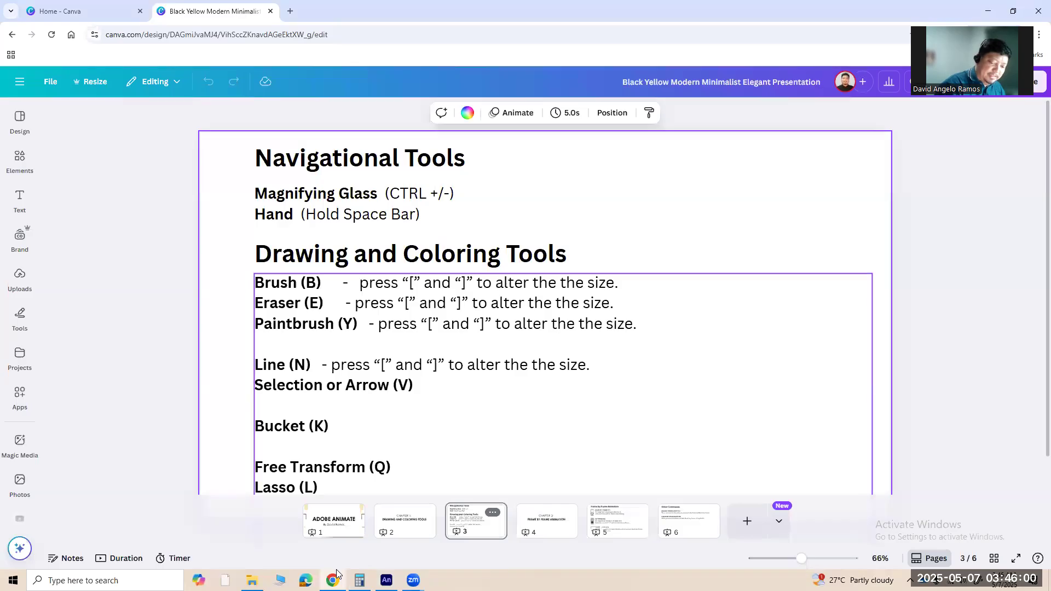
key("ctrl+alt+p")
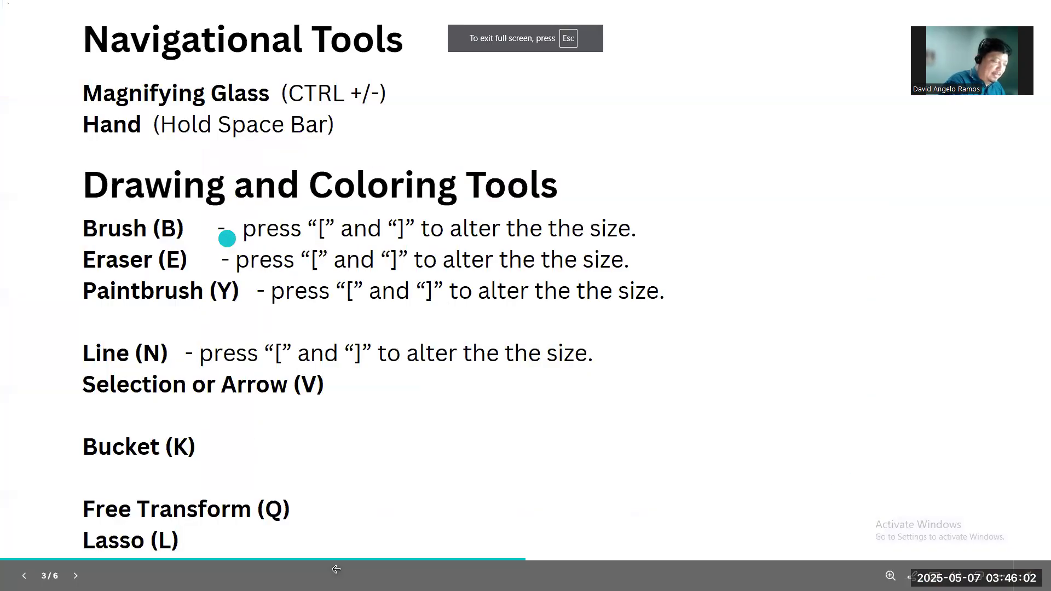